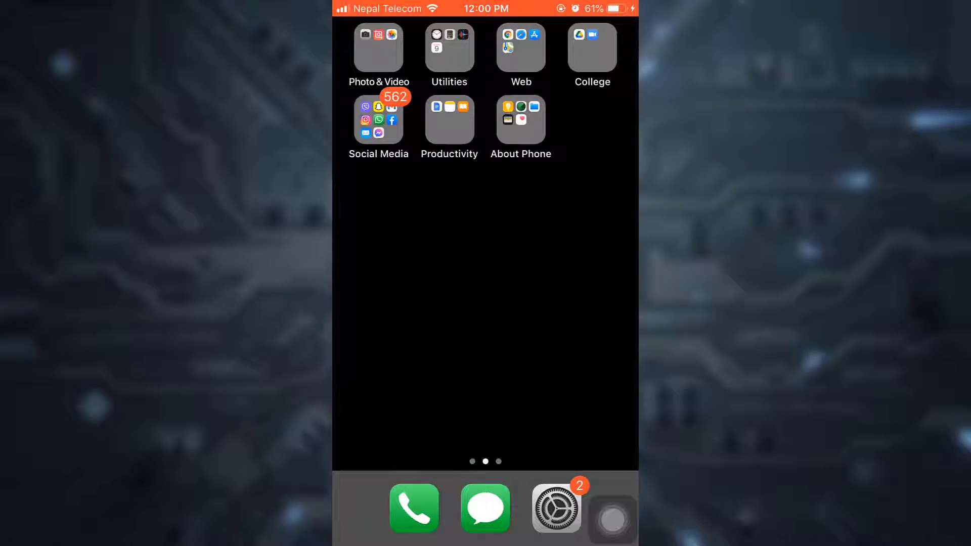
- Launch Instagram from the Social Media folder, then start and discard a story draft of the top post
{"action": "left_click", "coordinate": [378, 121]}
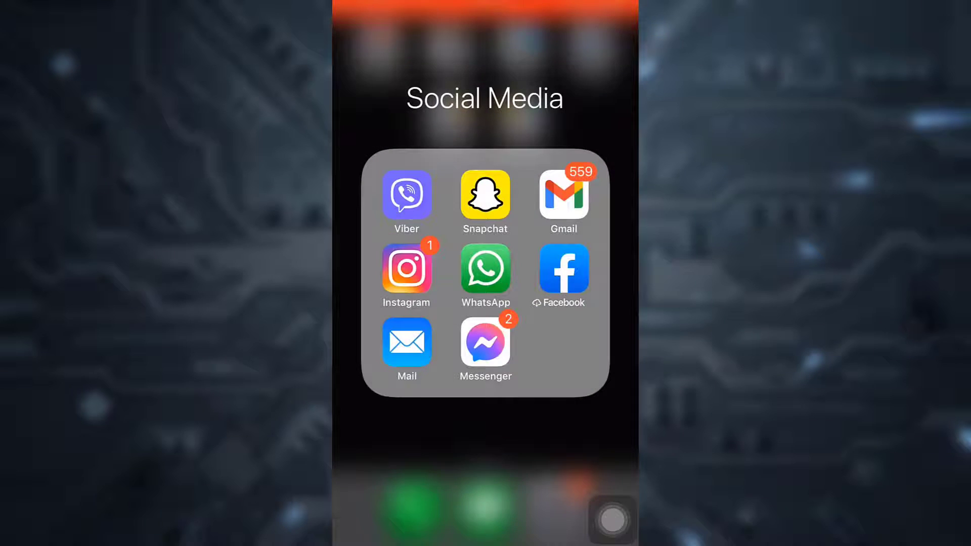
{"action": "left_click", "coordinate": [403, 265]}
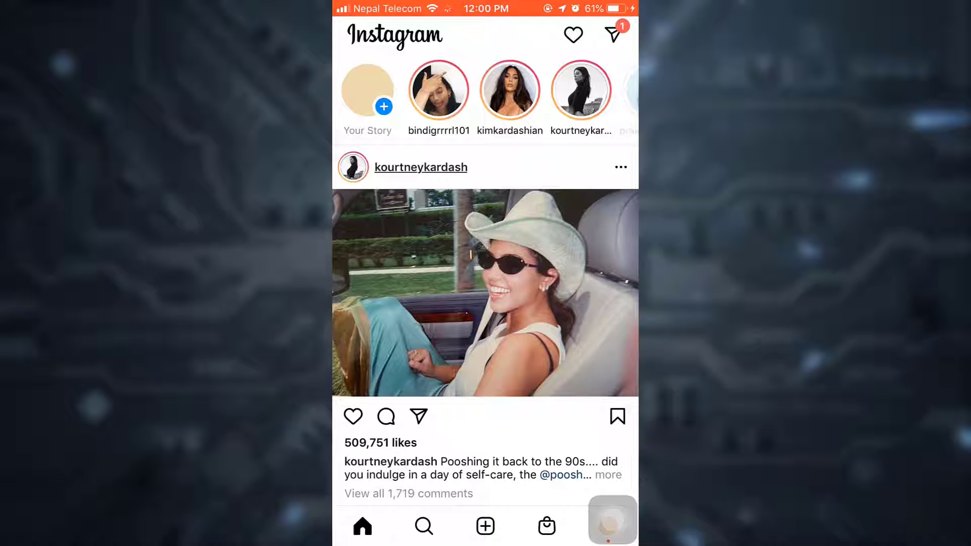
{"action": "left_click", "coordinate": [418, 416]}
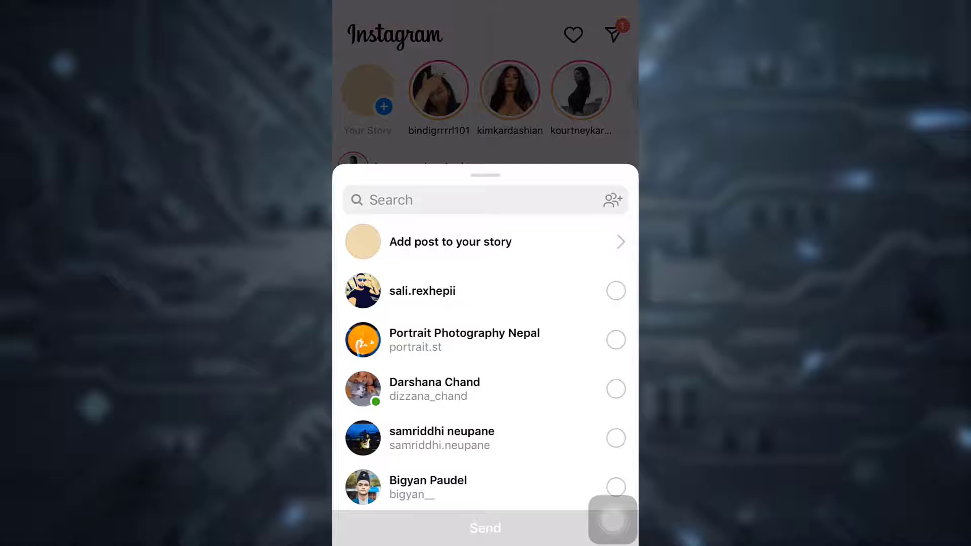
{"action": "left_click", "coordinate": [451, 241]}
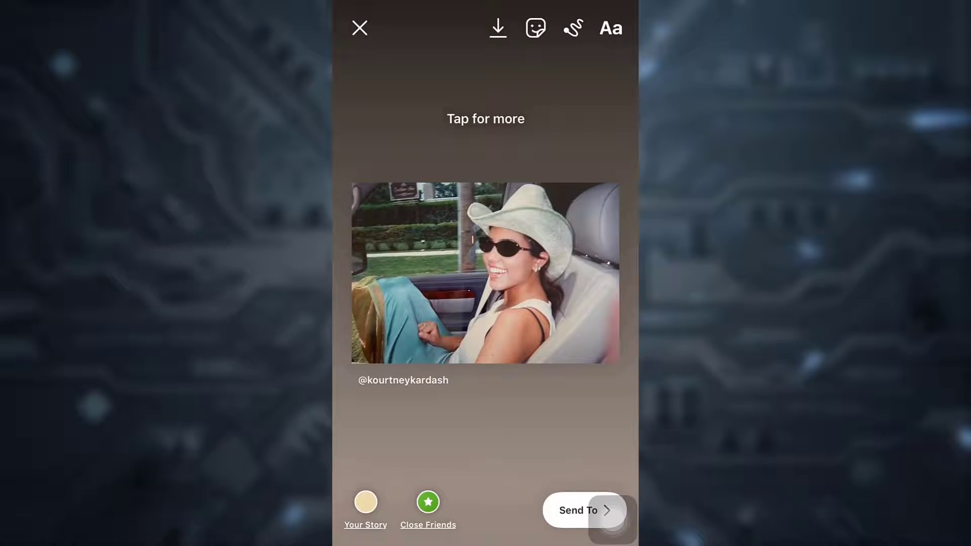
{"action": "left_click", "coordinate": [360, 29]}
{"action": "left_click", "coordinate": [486, 307]}
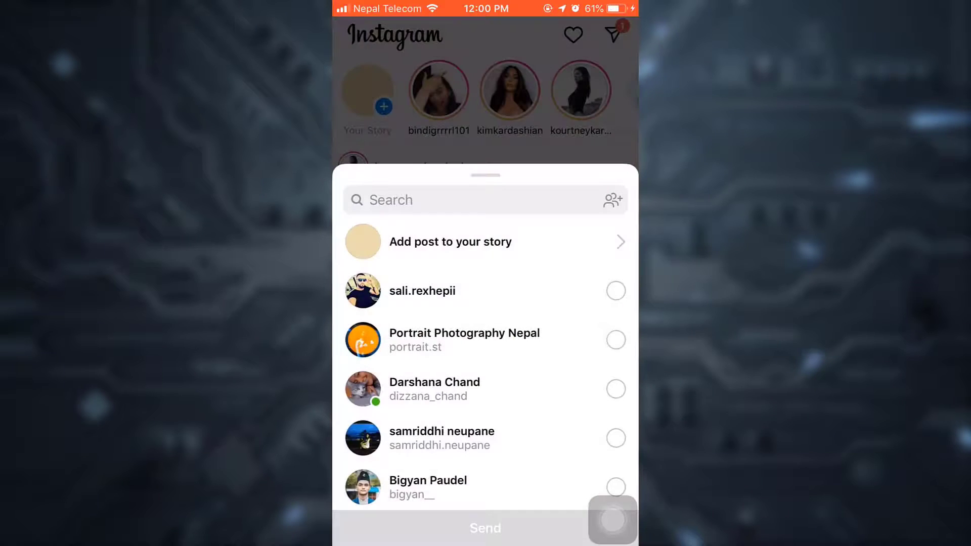
{"action": "left_click", "coordinate": [485, 91]}
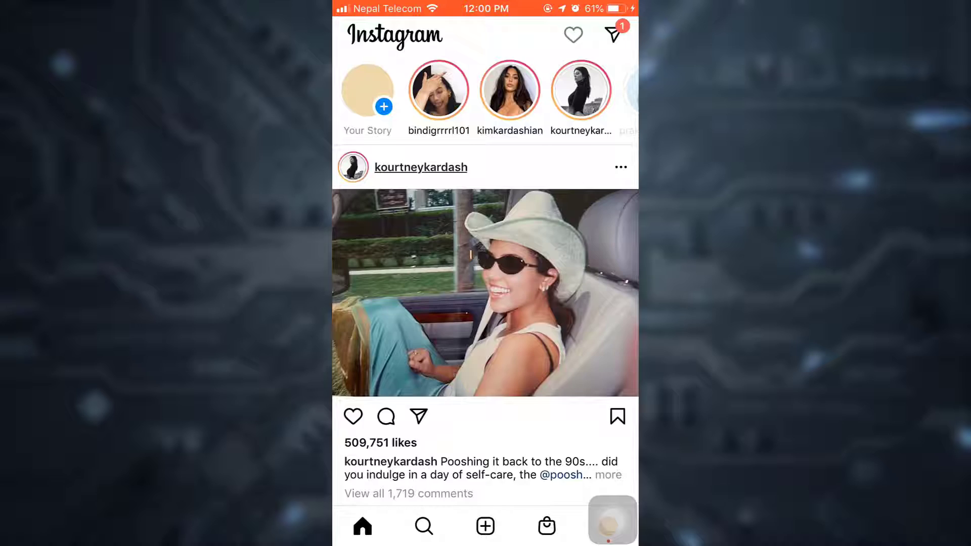
- Check and refresh the Activity notifications, then return to the home feed
{"action": "left_click", "coordinate": [573, 35]}
{"action": "left_click_drag", "start_coordinate": [486, 228], "coordinate": [486, 380]}
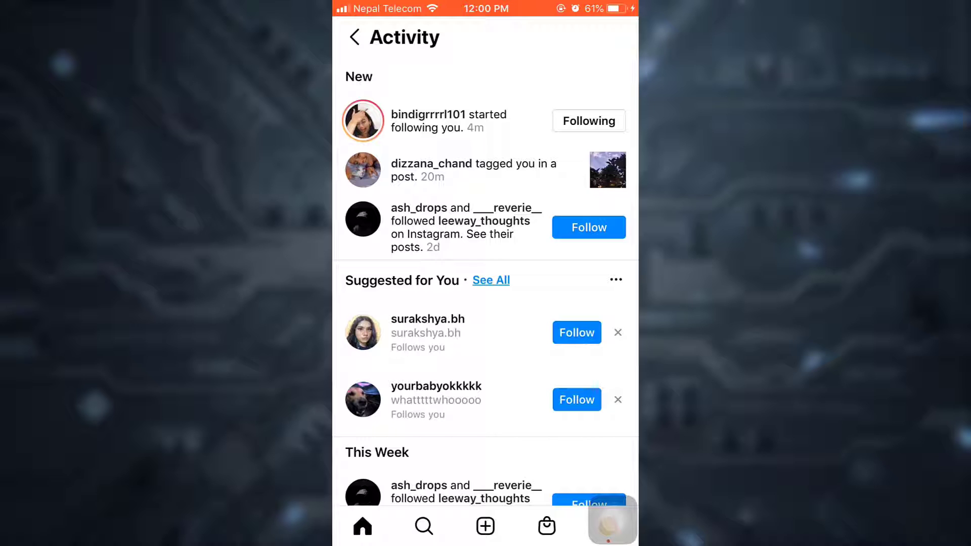
{"action": "left_click", "coordinate": [355, 37]}
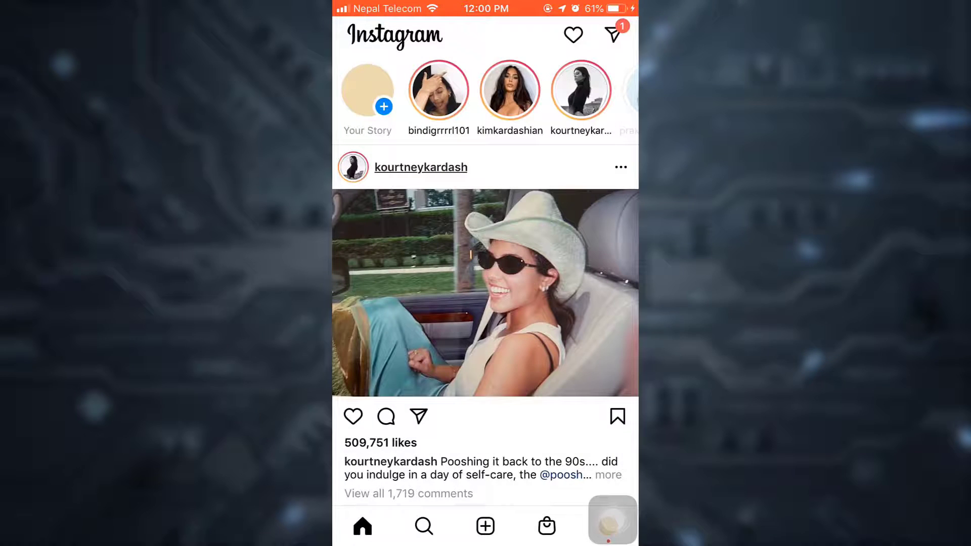
{"action": "left_click", "coordinate": [613, 34]}
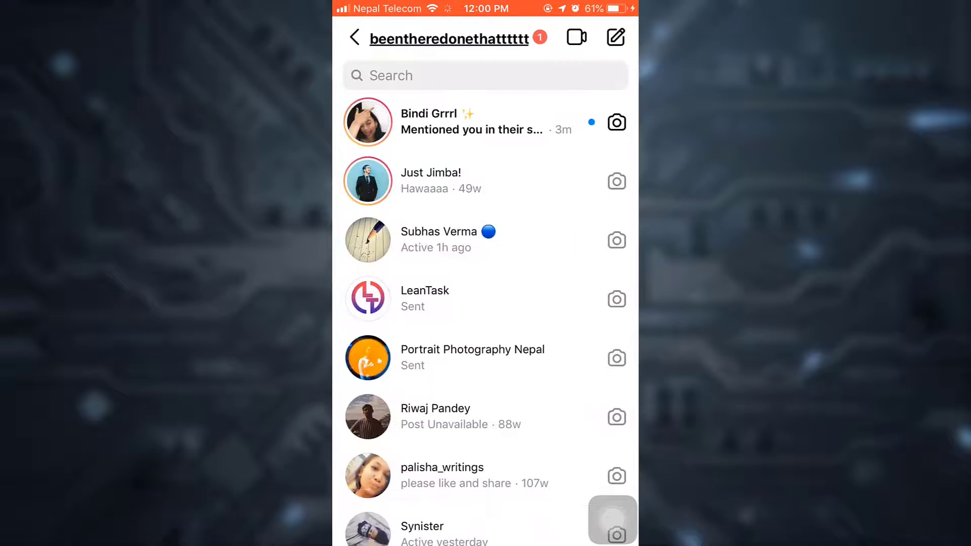
{"action": "left_click", "coordinate": [471, 121]}
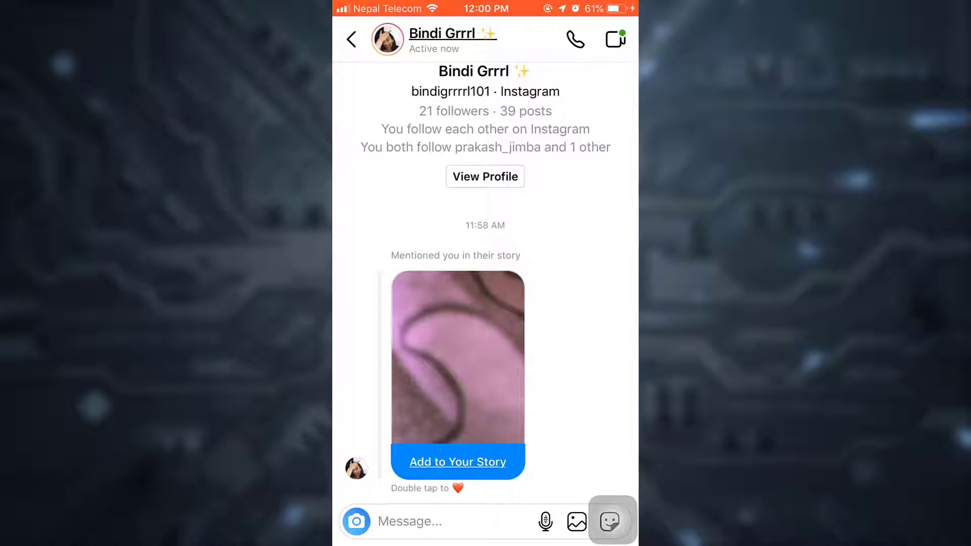
{"action": "left_click", "coordinate": [458, 462]}
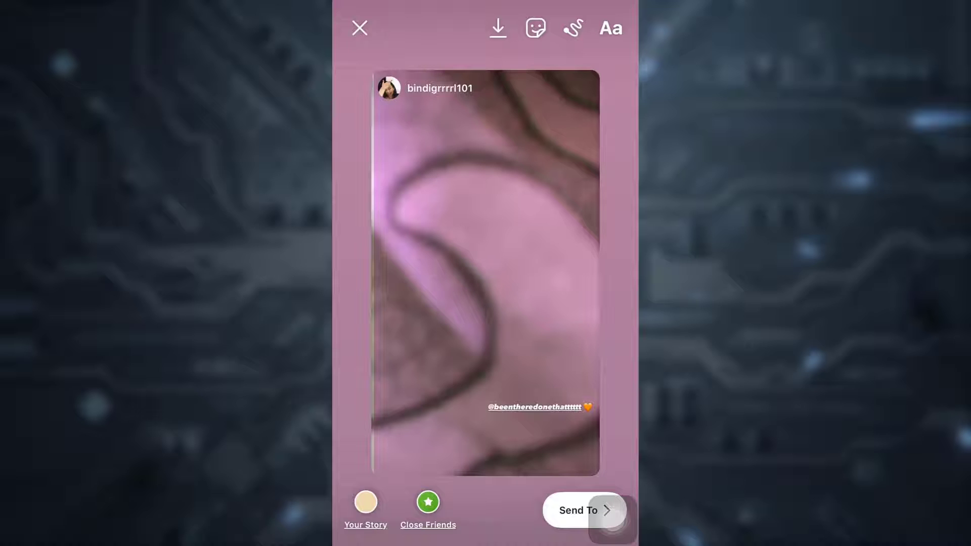
{"action": "left_click_drag", "start_coordinate": [486, 273], "coordinate": [486, 273]}
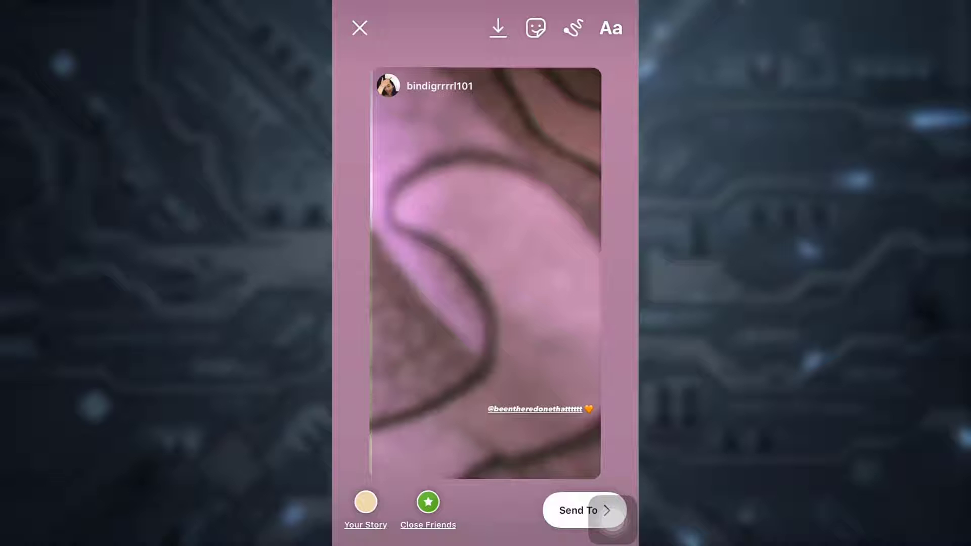
{"action": "left_click", "coordinate": [360, 28]}
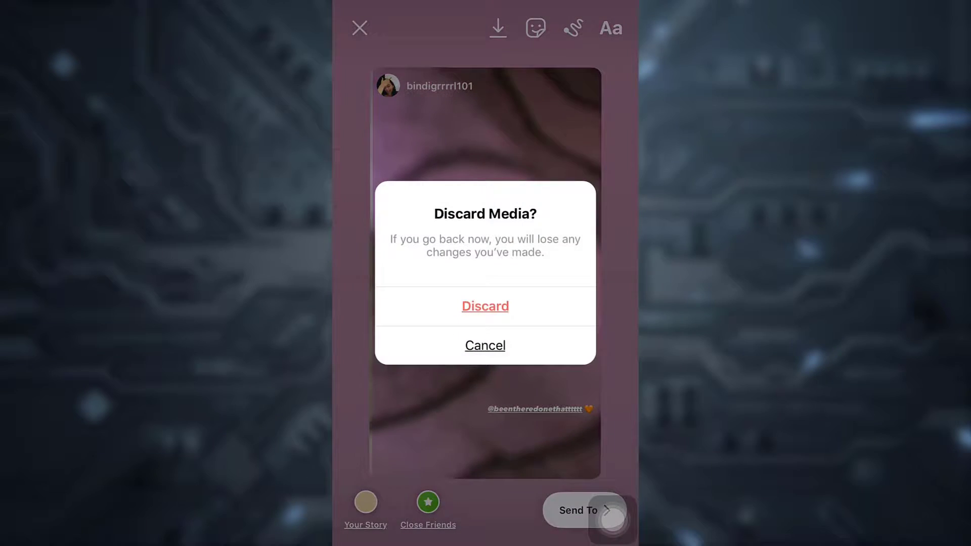
{"action": "left_click", "coordinate": [486, 305]}
- Leave the conversation for the home feed and play Kim Kardashian's story from the stories bar
{"action": "left_click", "coordinate": [351, 39]}
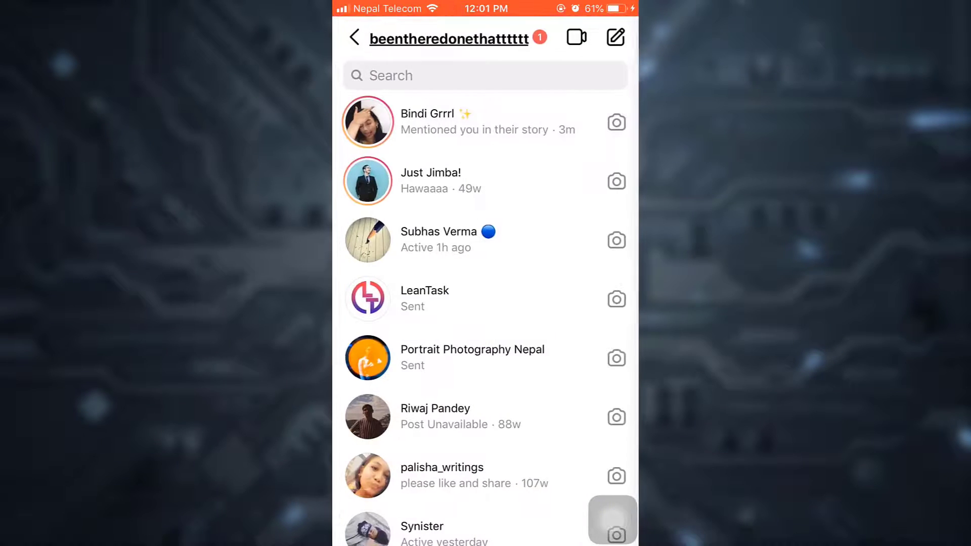
{"action": "left_click", "coordinate": [351, 39]}
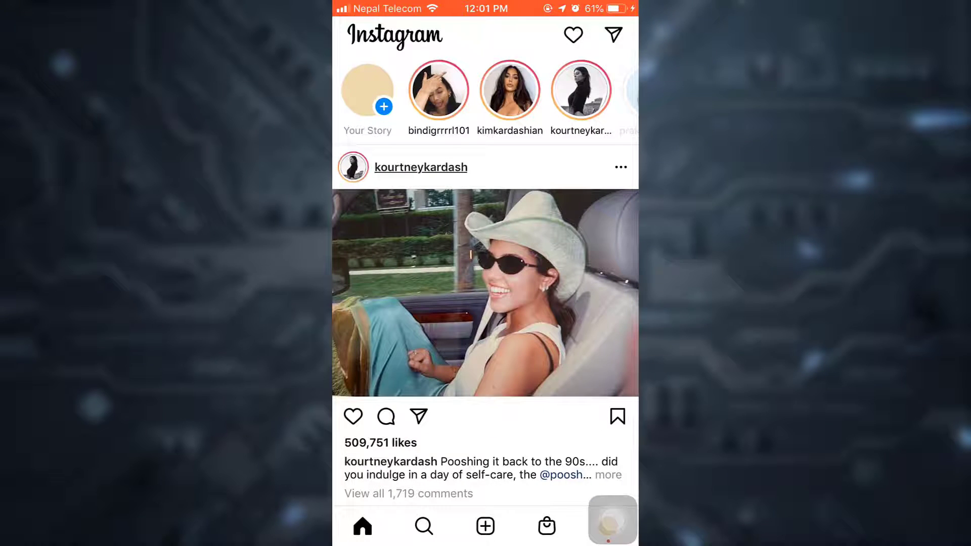
{"action": "left_click", "coordinate": [510, 90]}
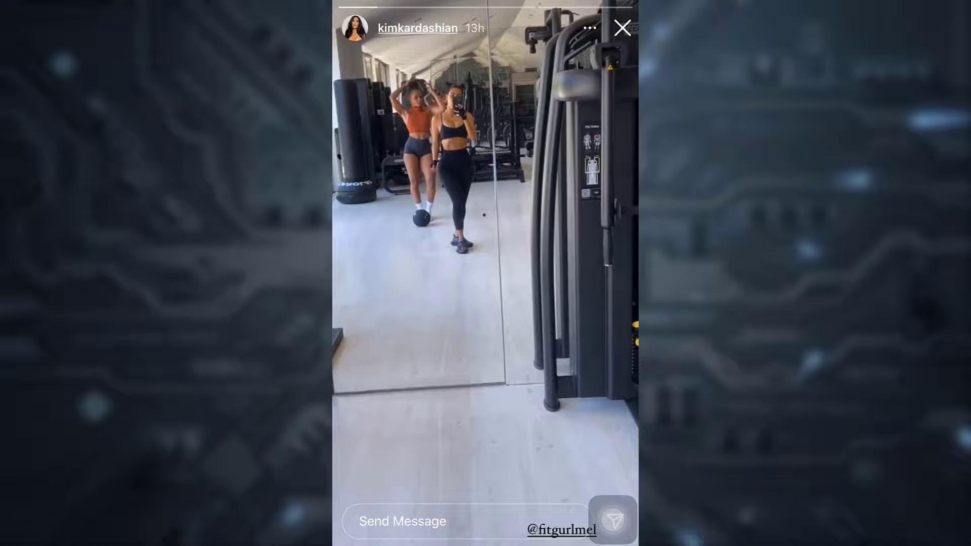